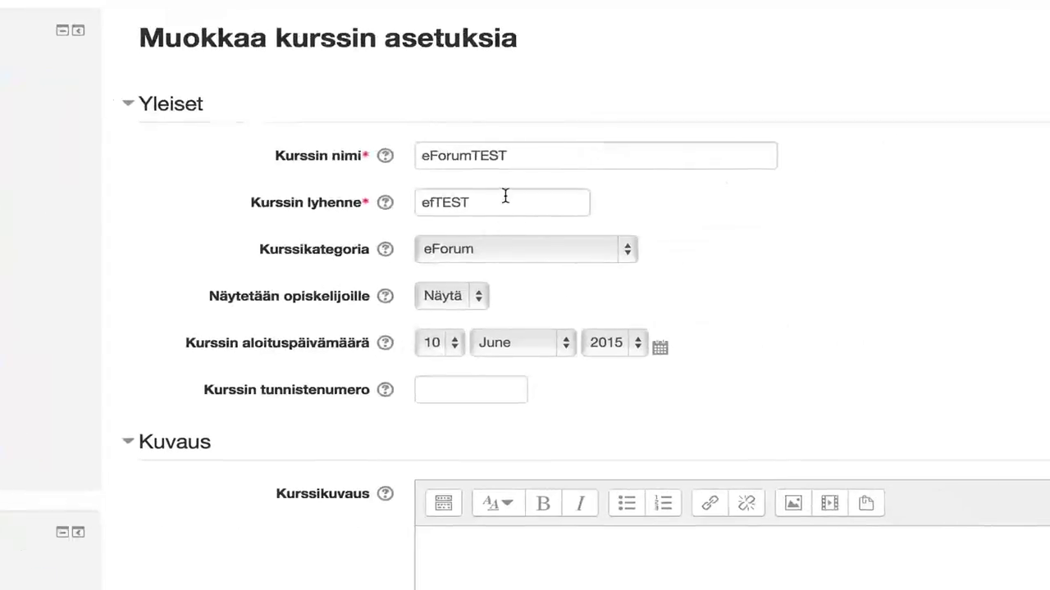
Step: In the general settings, choose eForum as the Kurssikategoria and Näytä for Näytetään opiskelijoille
click(539, 246)
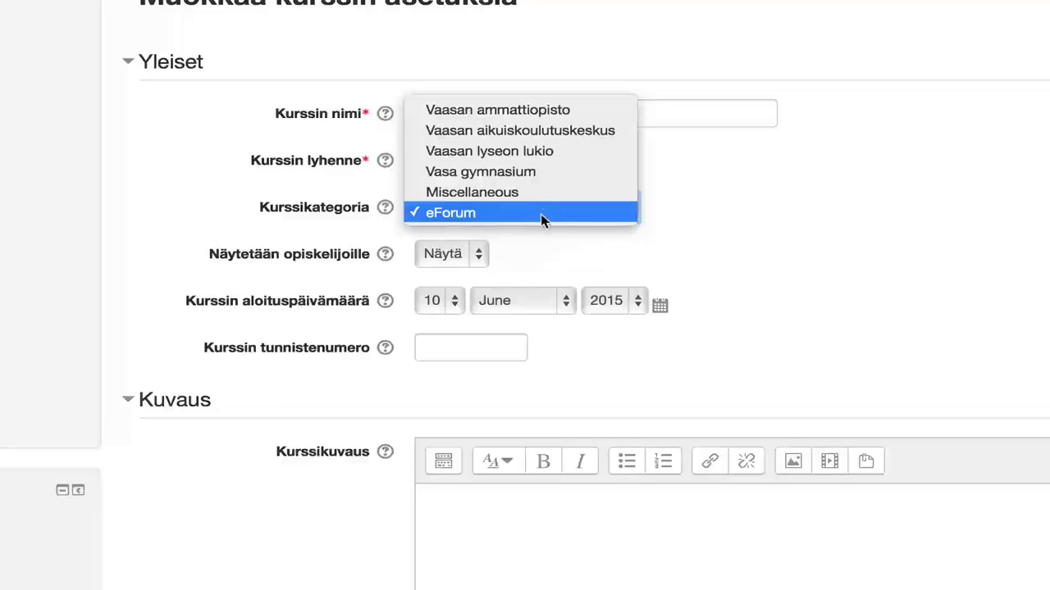
click(541, 215)
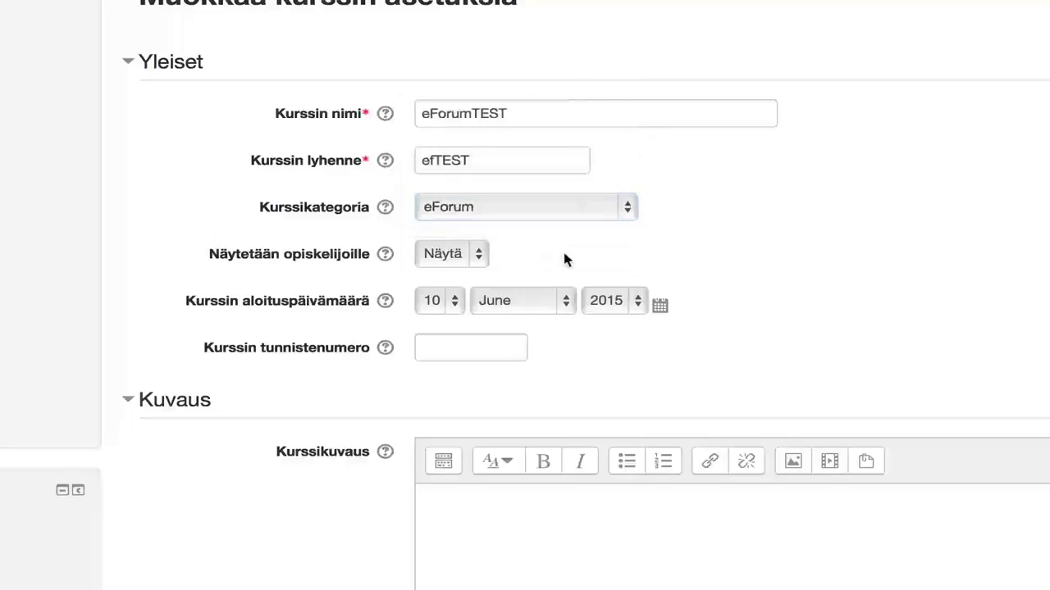
scroll(562, 259, down, 2)
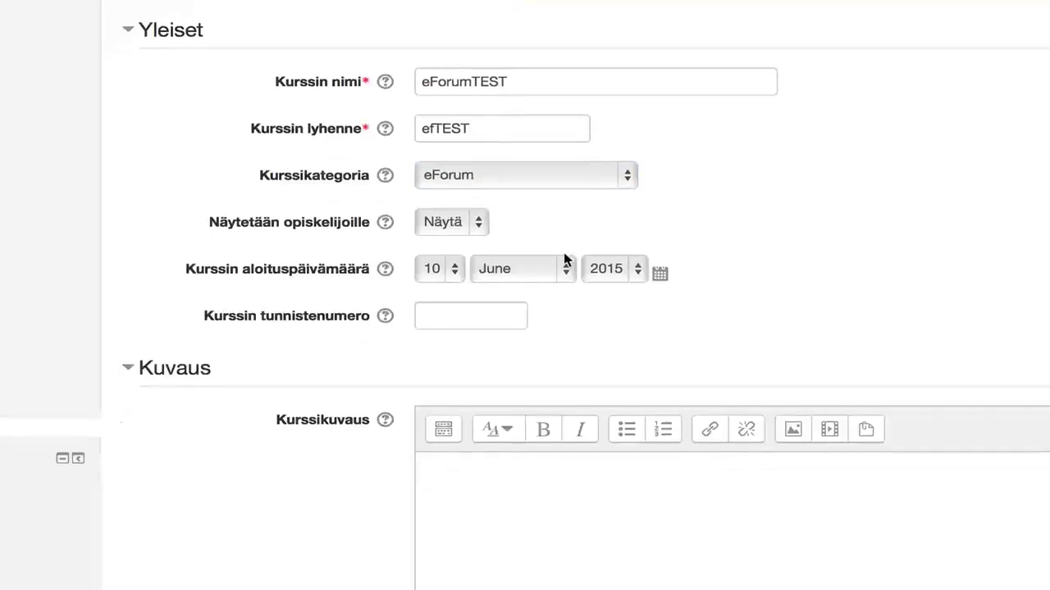
click(476, 223)
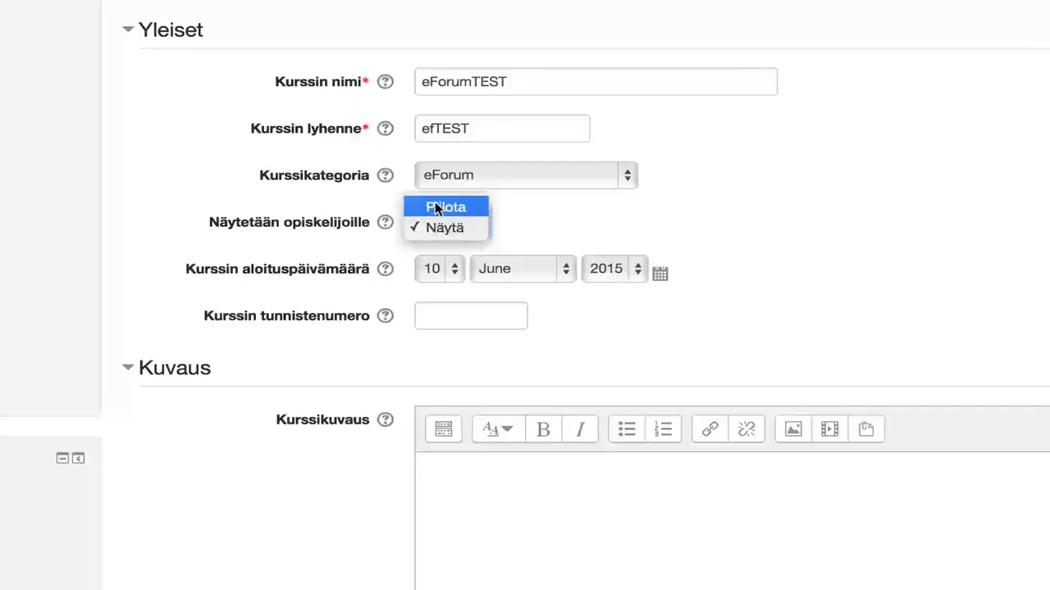
click(538, 213)
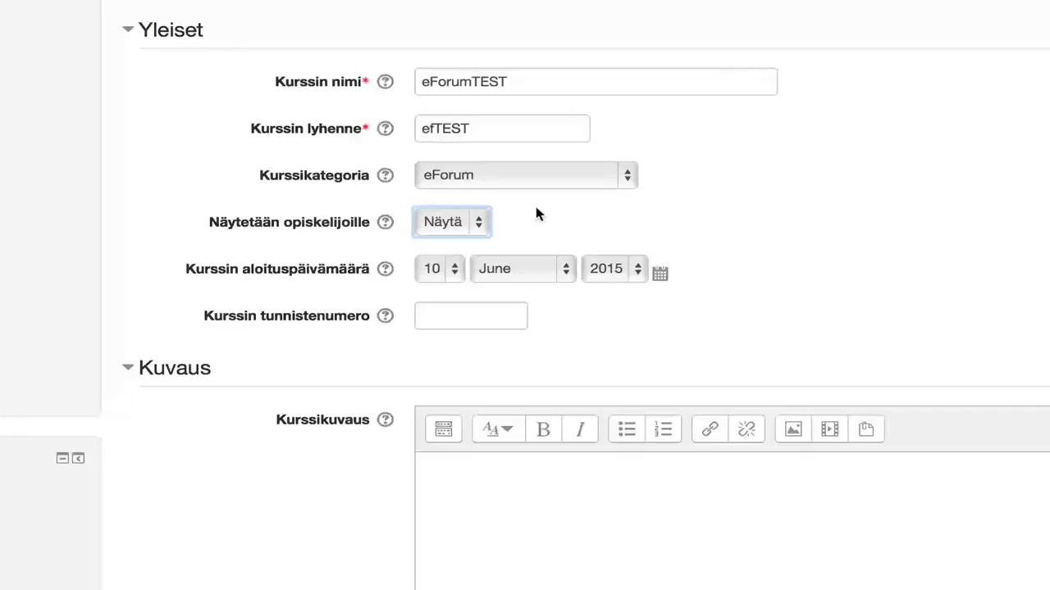
click(476, 226)
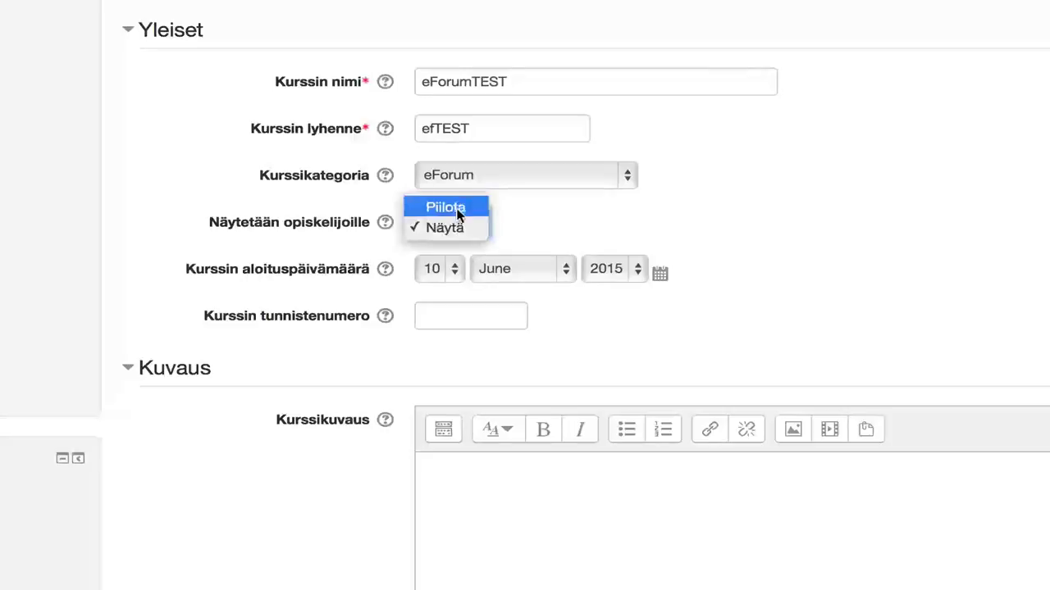
click(450, 229)
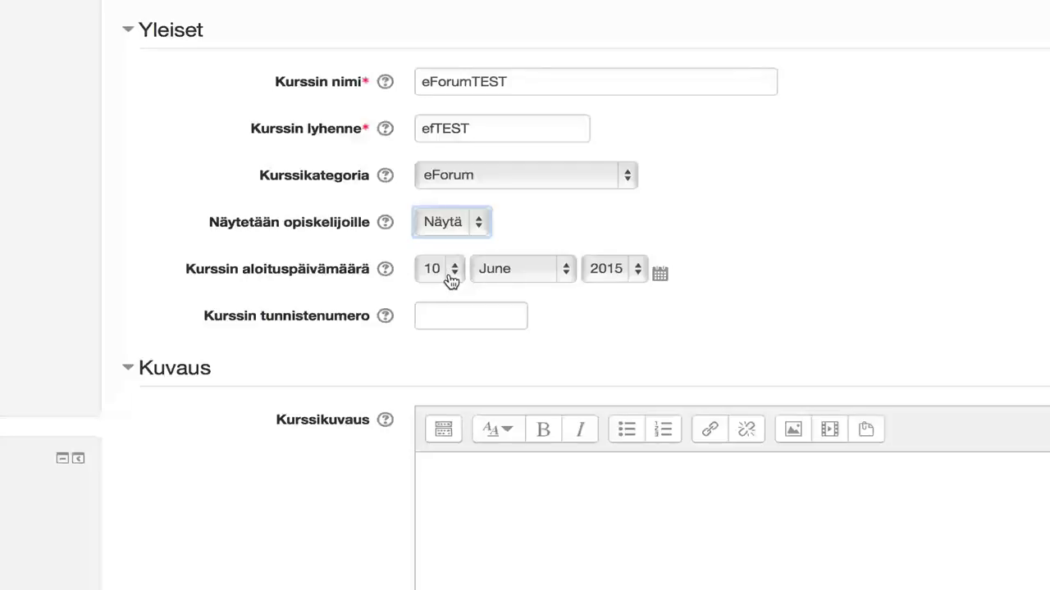
Step: Under Kurssiformaatti, select Aiheet as the course format and set the number of weeks/topics to 5
scroll(451, 279, down, 5)
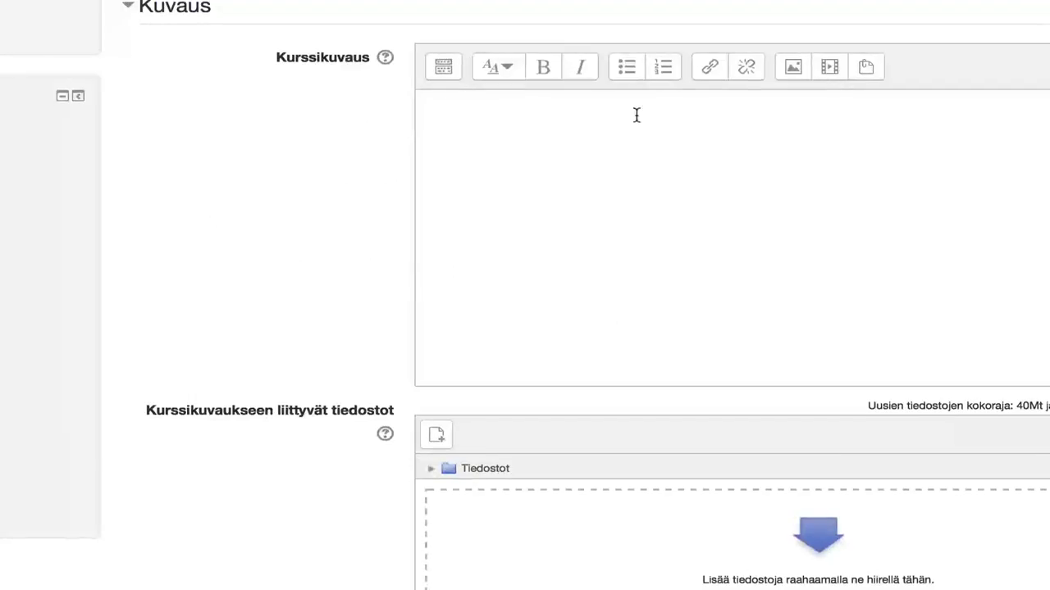
scroll(636, 115, down, 3)
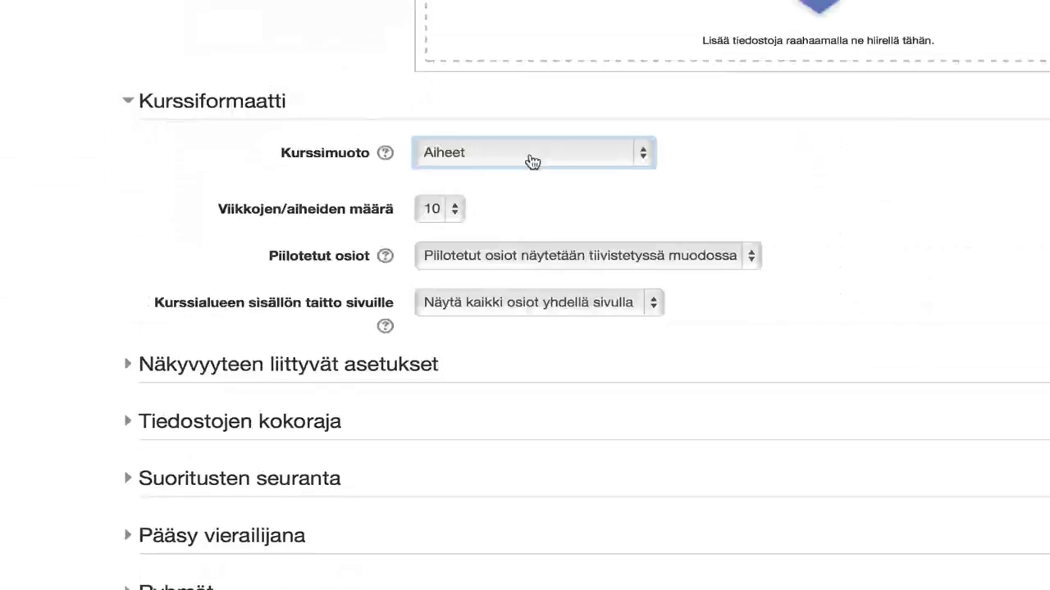
click(531, 157)
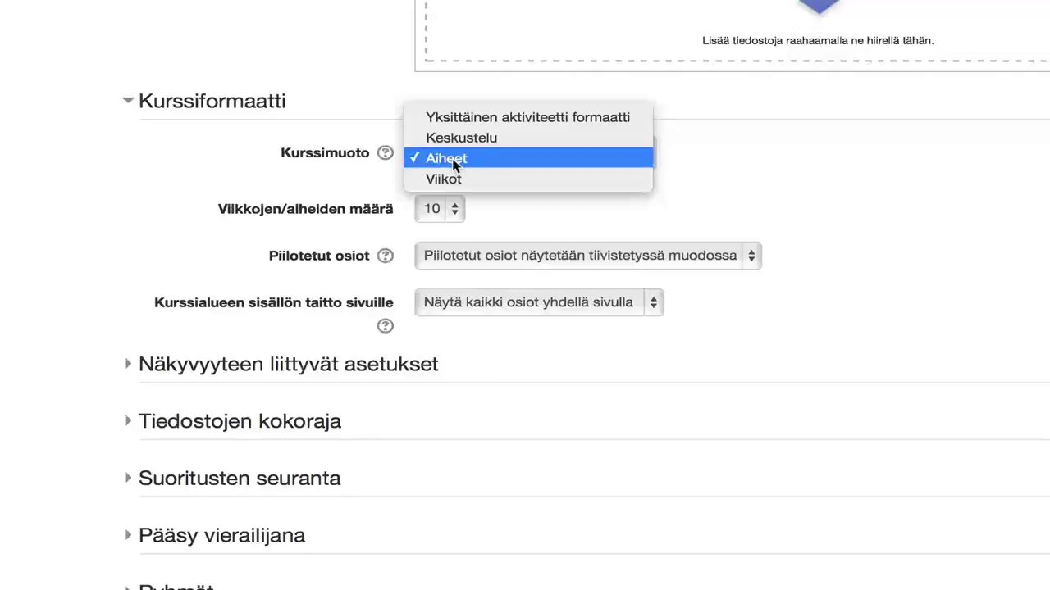
click(454, 164)
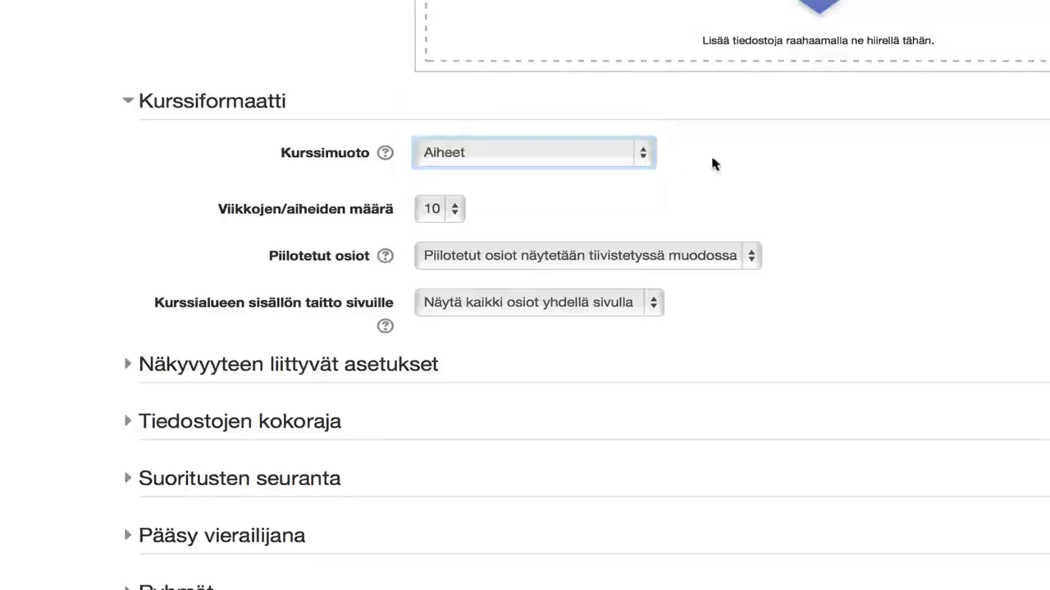
click(435, 213)
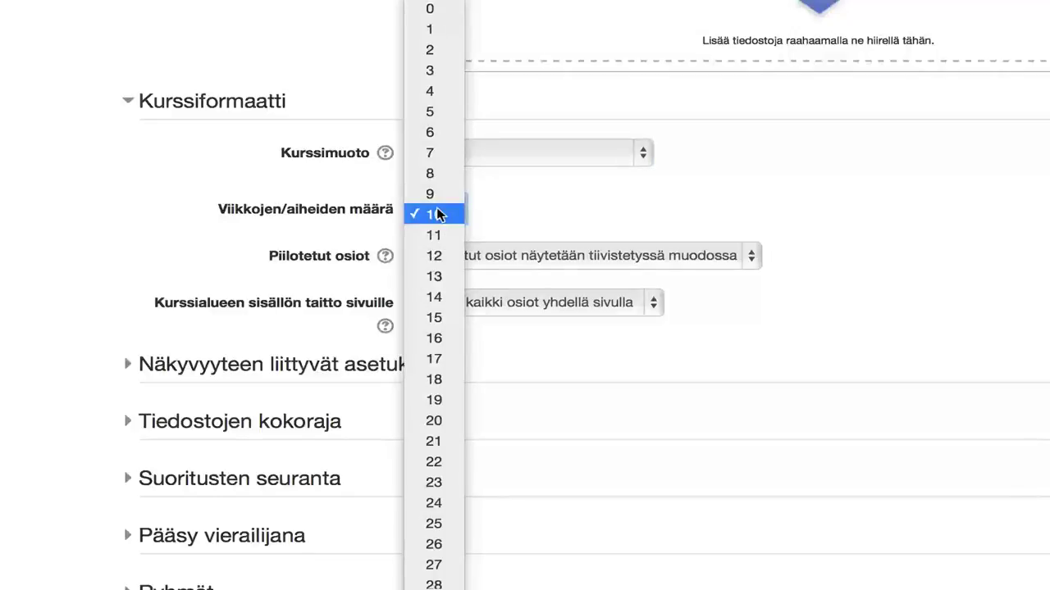
click(437, 214)
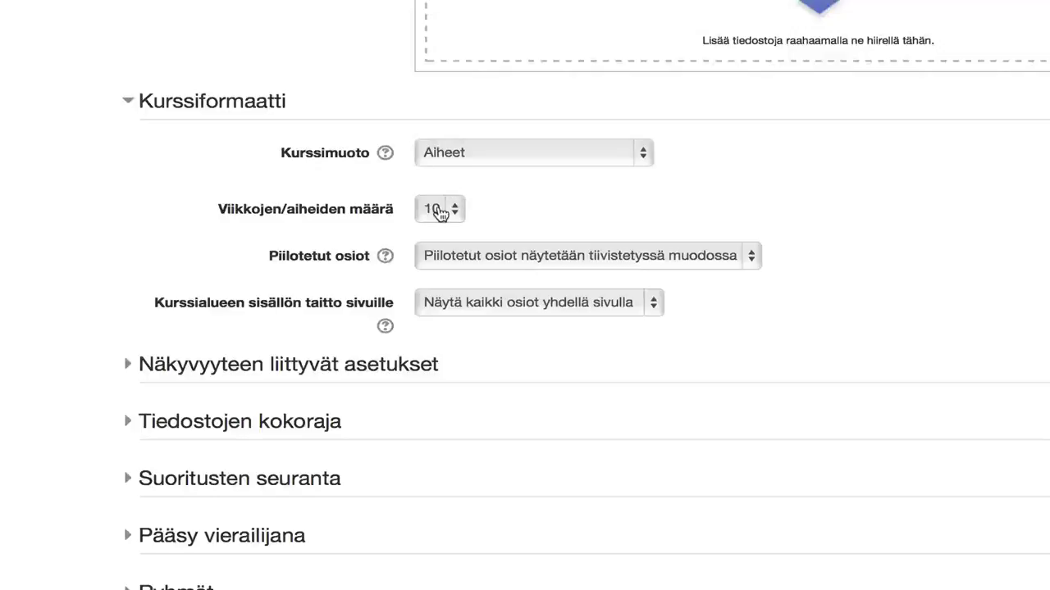
click(440, 211)
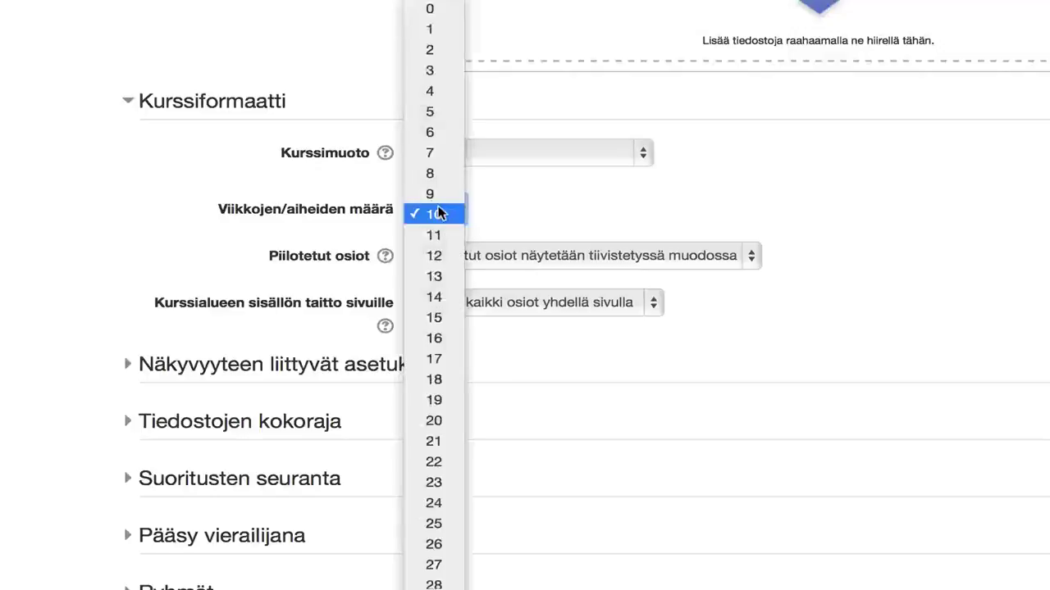
click(441, 110)
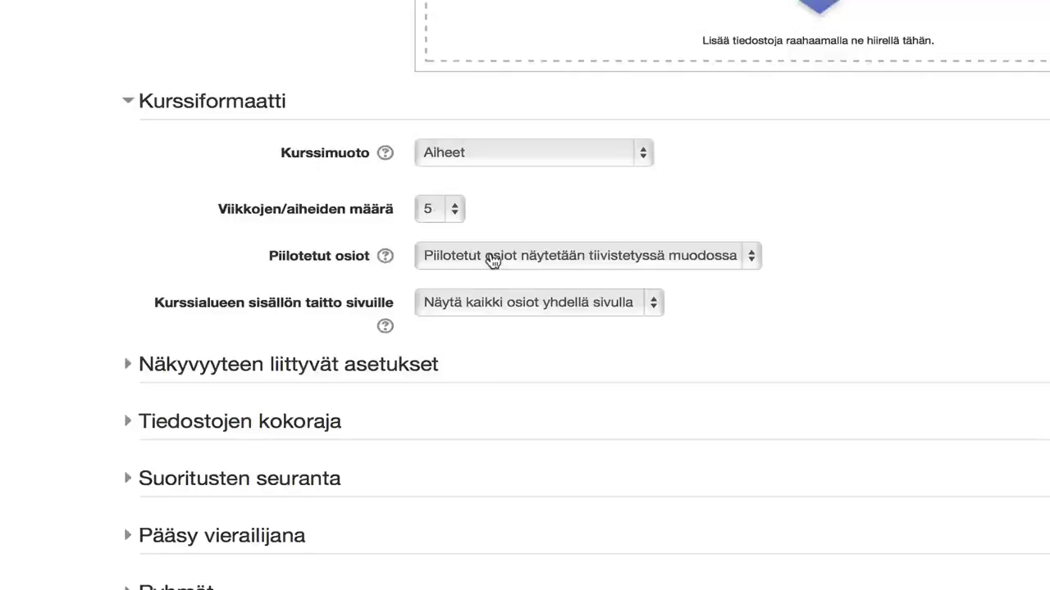
Step: Examine the available choices for Piilotetut osiot and for Kurssialueen sisällön taitto sivuille
click(492, 261)
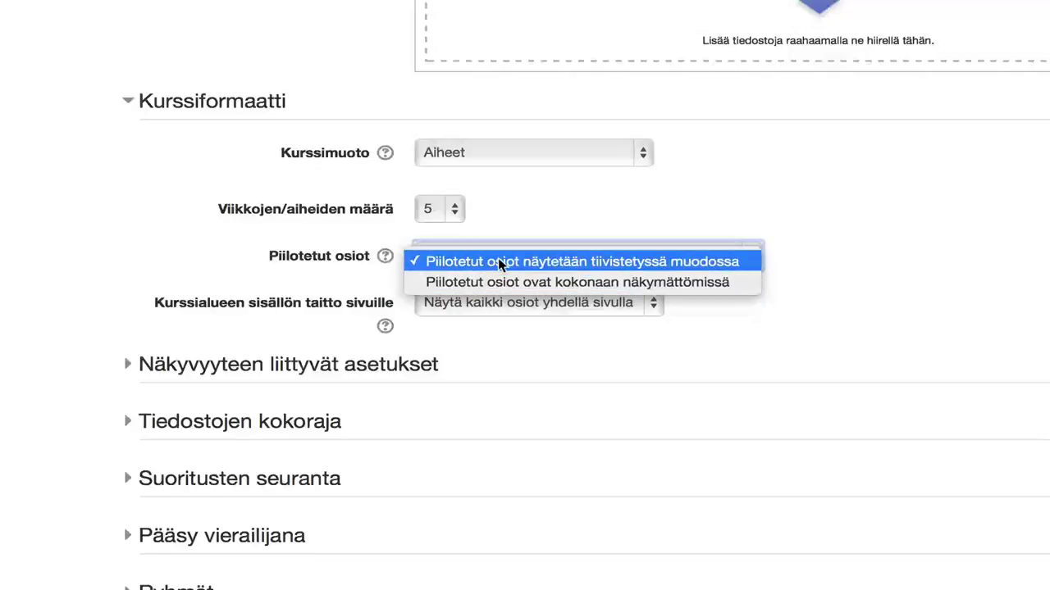
click(510, 205)
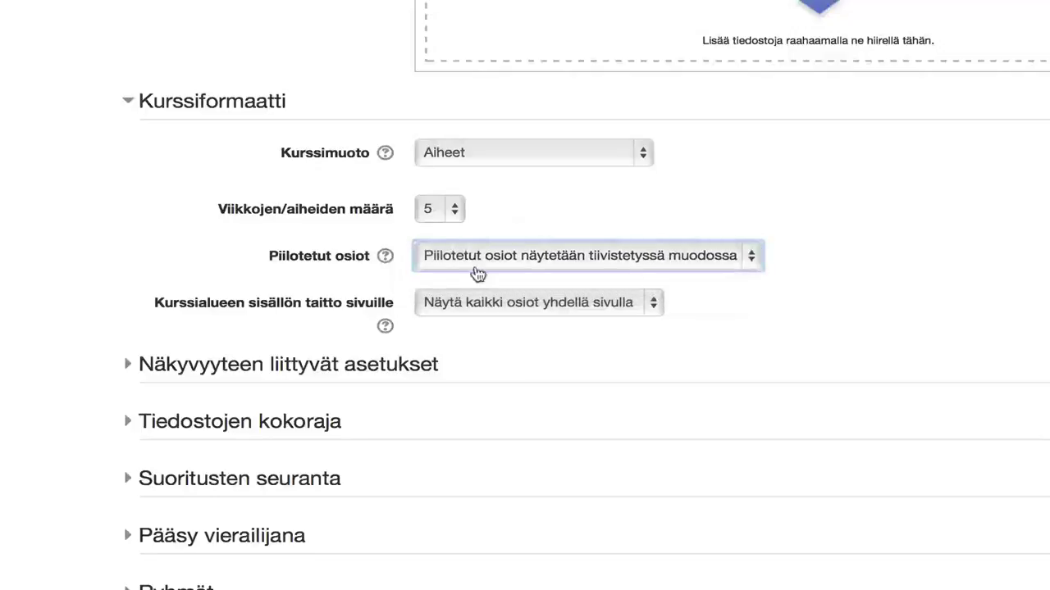
click(446, 303)
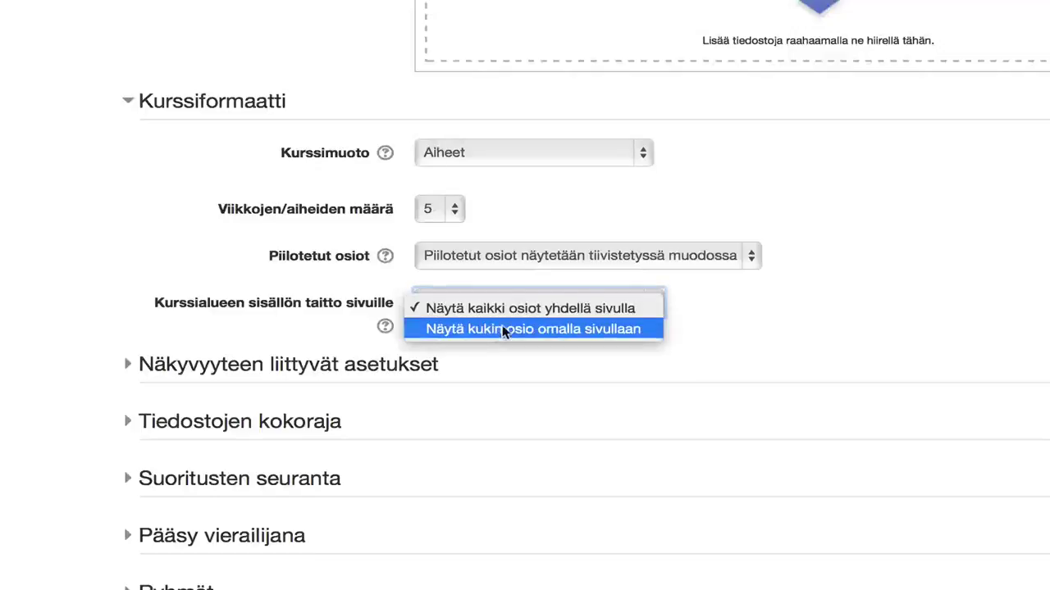
click(727, 328)
Step: Under Näkyvyyteen liittyvät asetukset, review the forced language choices and set Näytä arvioinnit opiskelijalle to Ei
scroll(726, 329, down, 5)
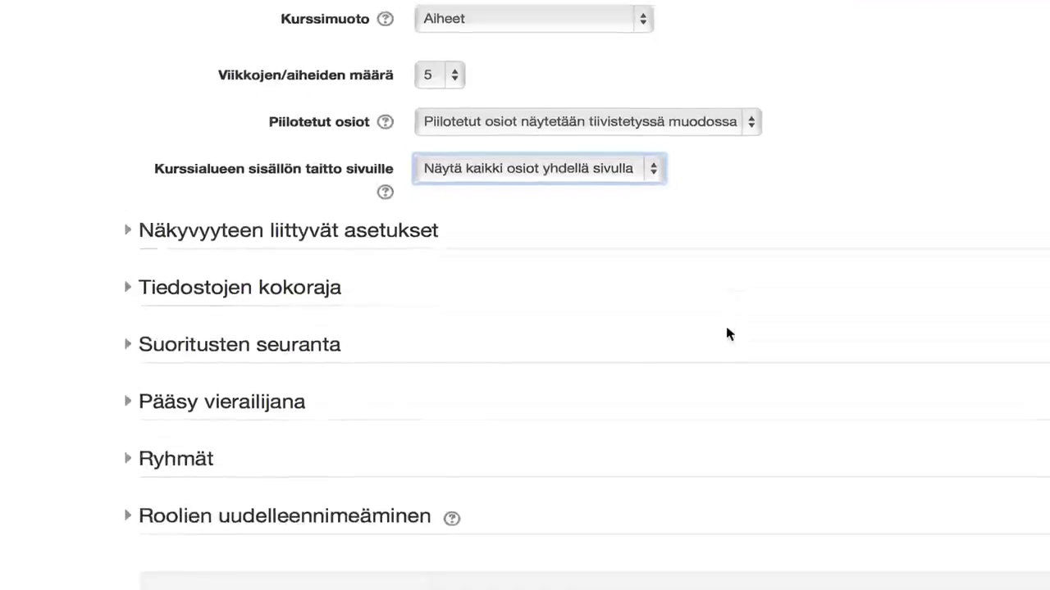
click(380, 118)
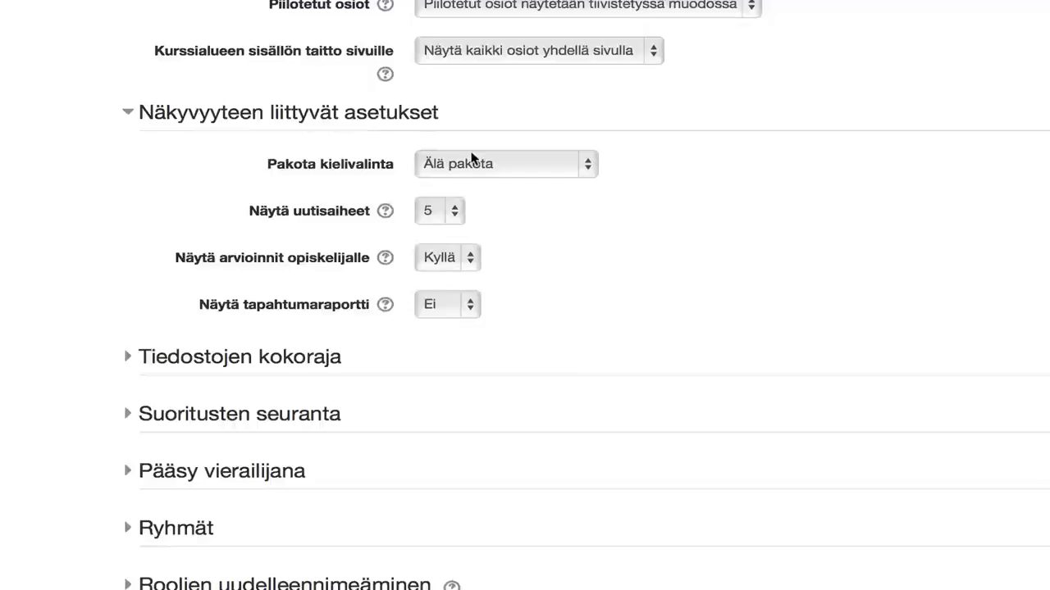
click(499, 168)
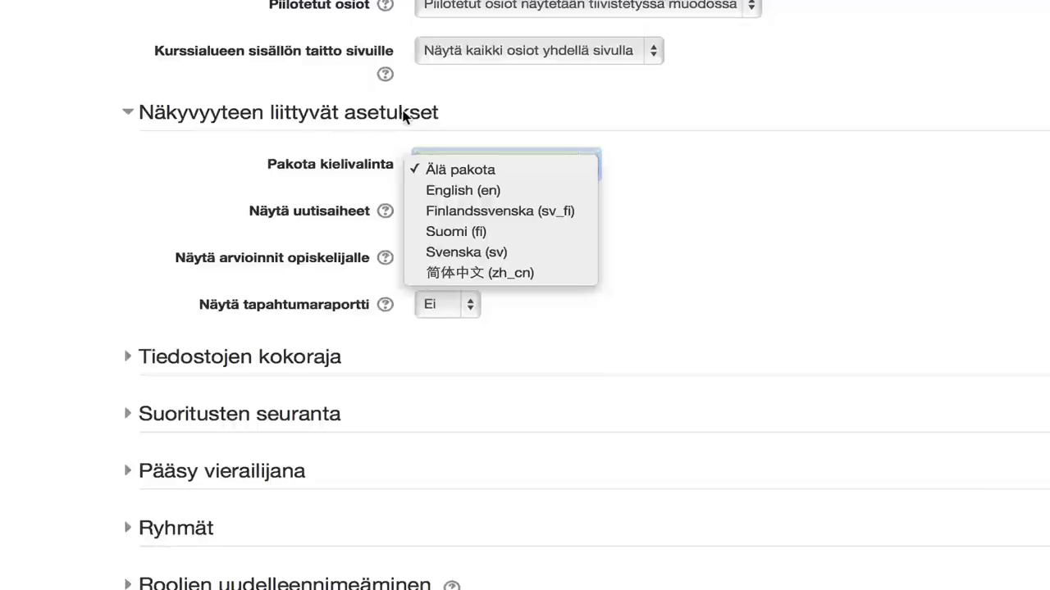
click(508, 105)
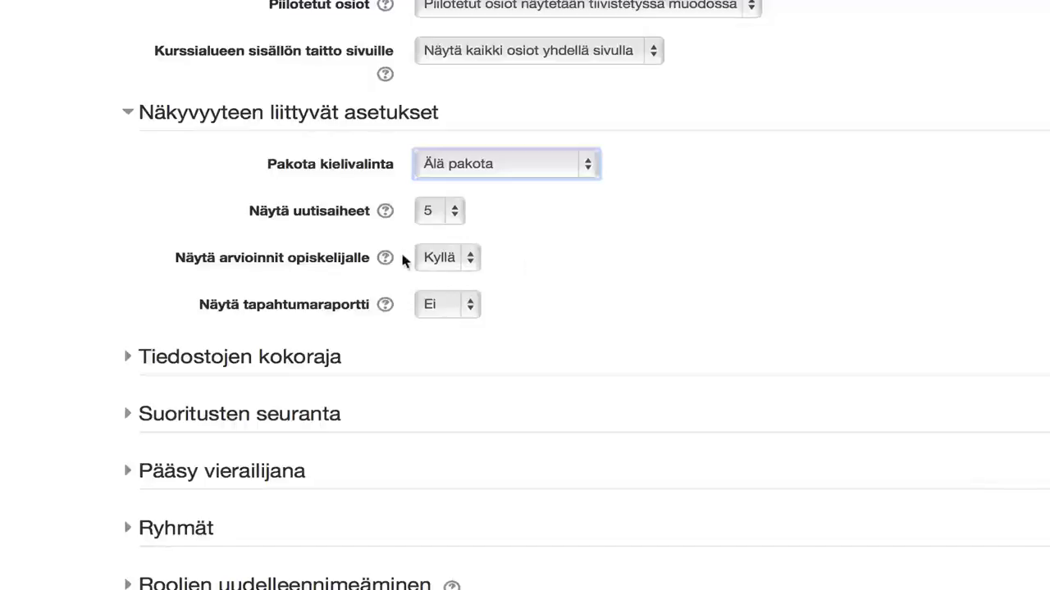
click(464, 257)
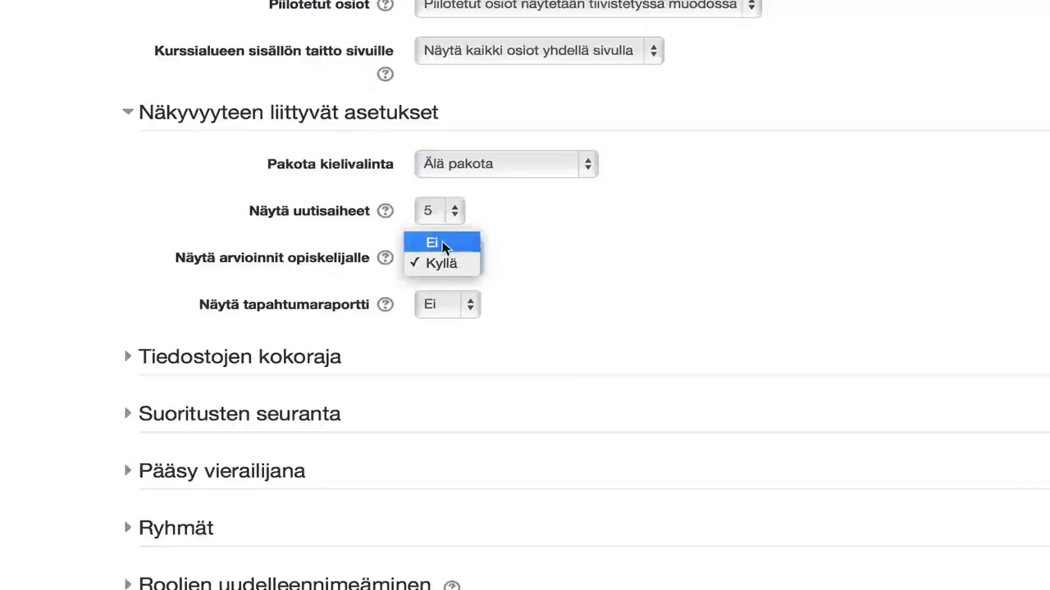
click(443, 247)
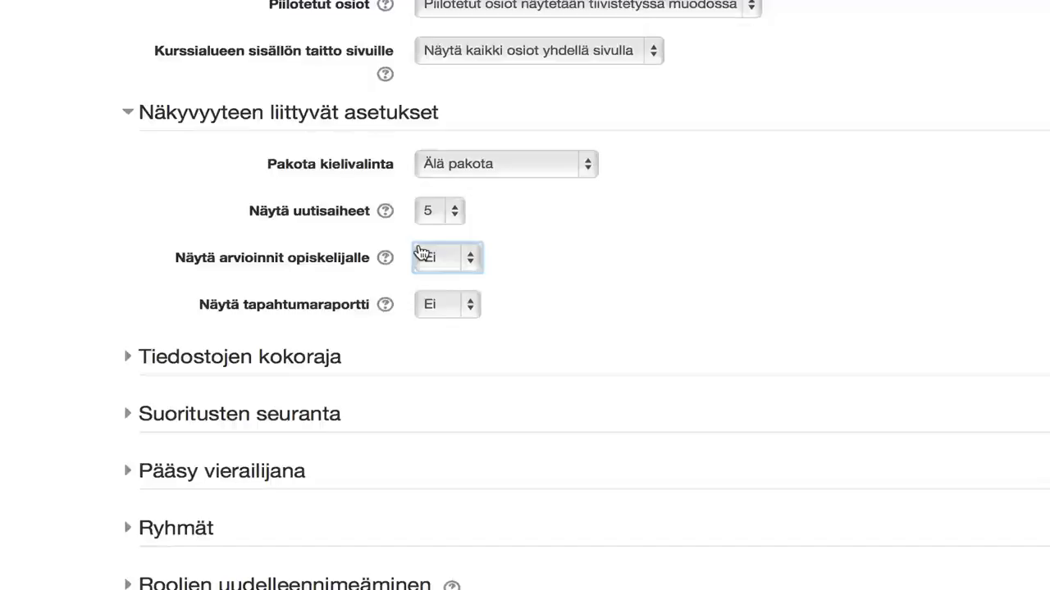
Step: Check the Näytä tapahtumaraportti setting and the maximum upload size choices under Tiedostojen kokoraja
scroll(419, 251, down, 3)
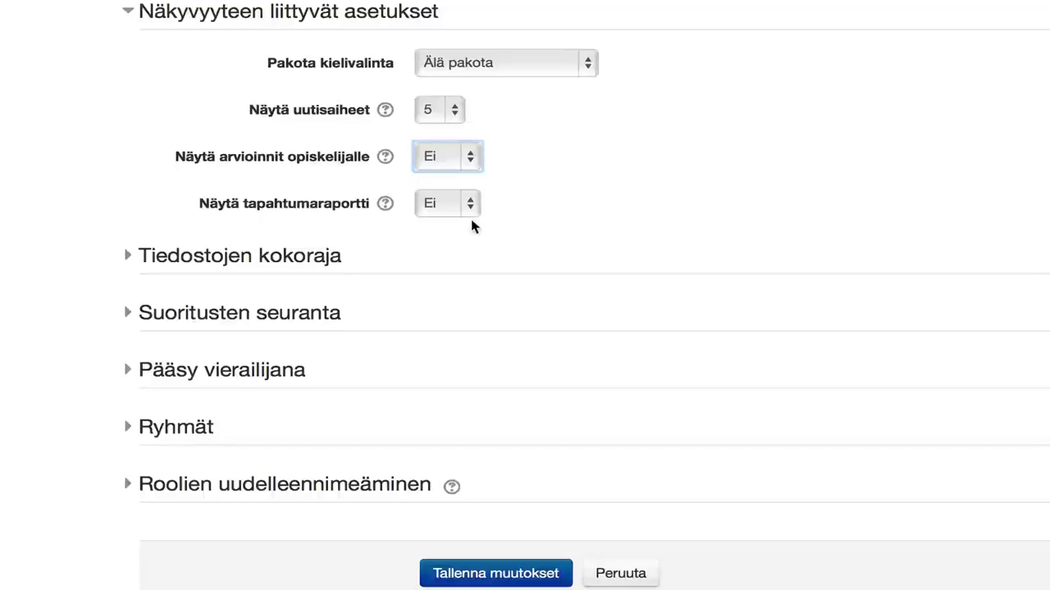
click(451, 205)
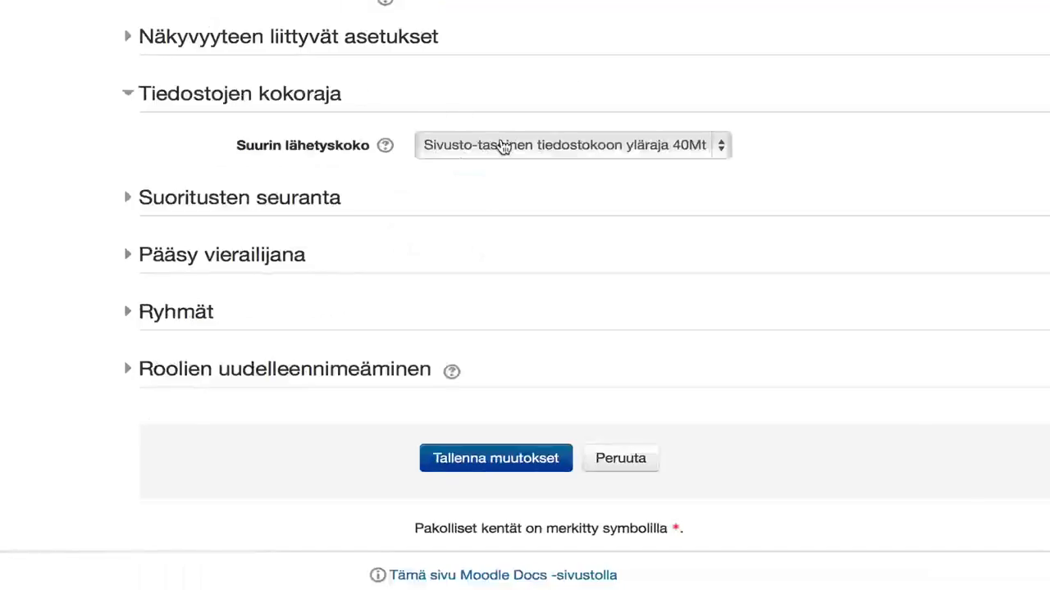
click(502, 146)
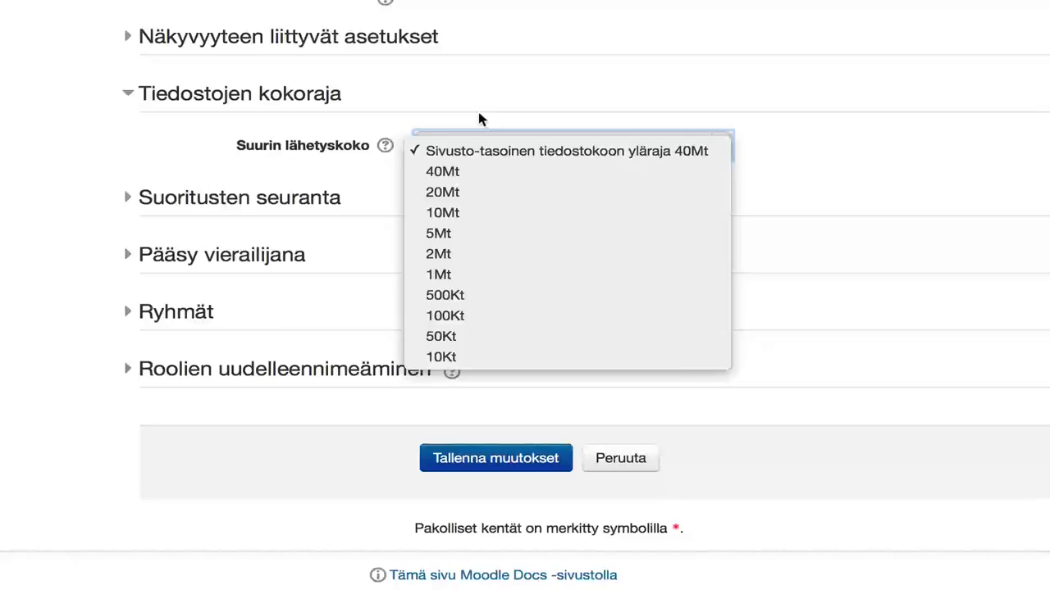
click(479, 119)
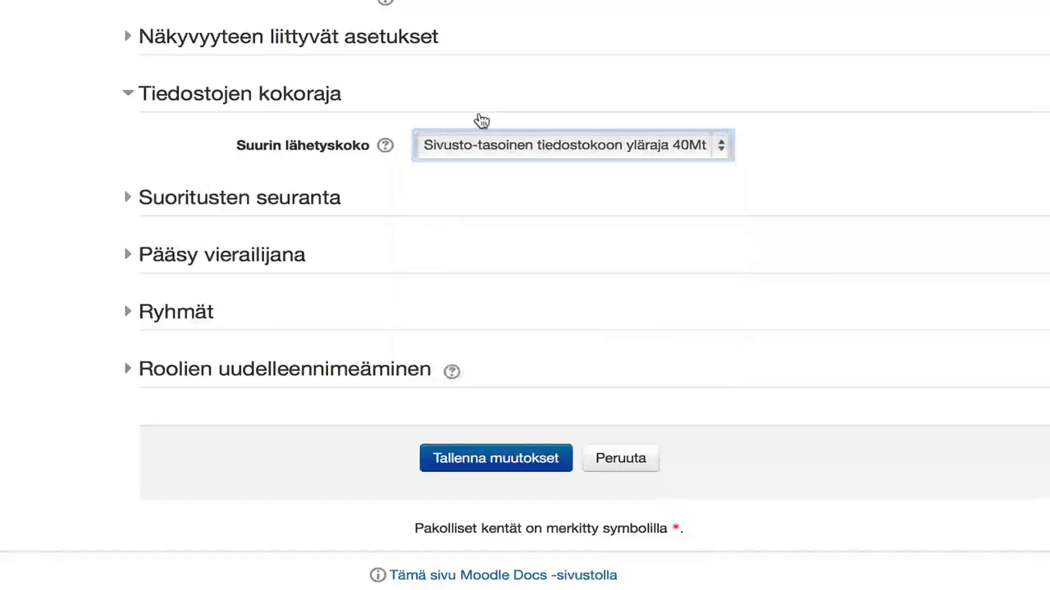
click(271, 97)
Step: Examine the completion tracking setting in Suoritusten seuranta and the guest access settings in Pääsy vierailijana
click(223, 156)
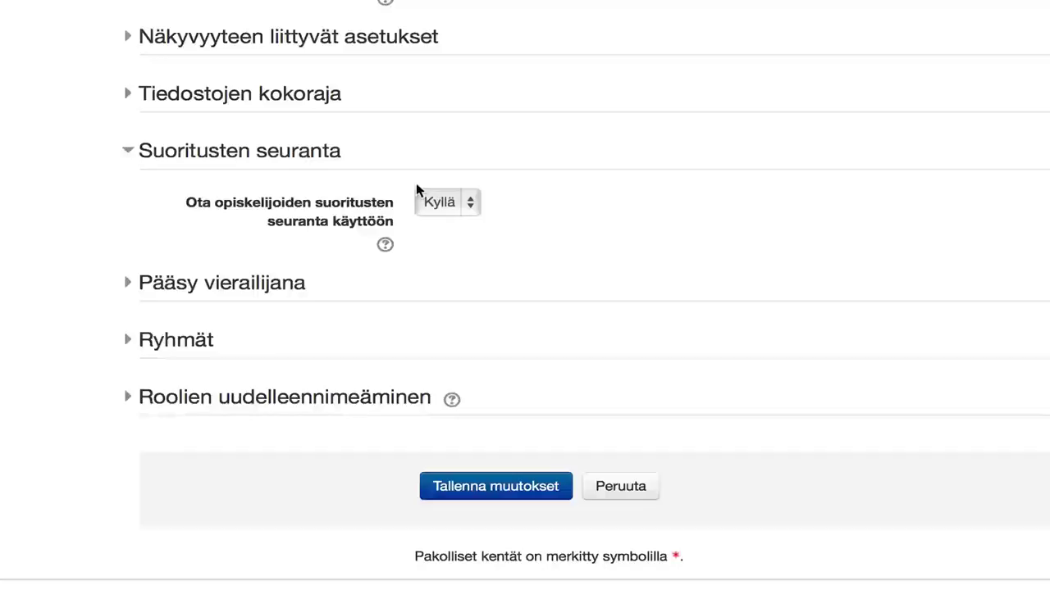
click(243, 150)
click(243, 209)
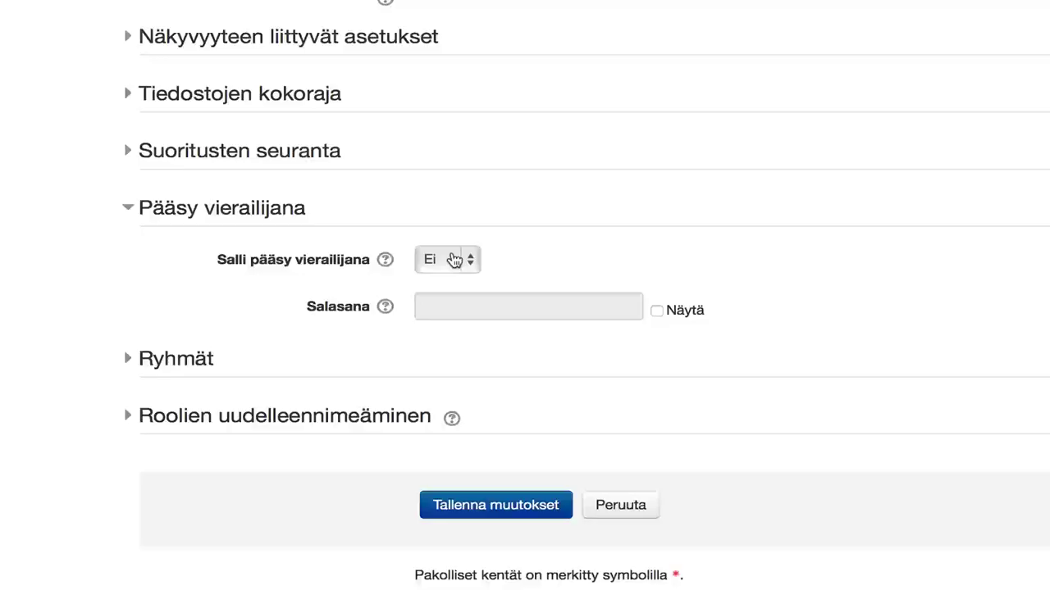
Step: Examine the group mode settings in Ryhmät and the role name fields in Roolien uudelleennimeäminen
click(185, 270)
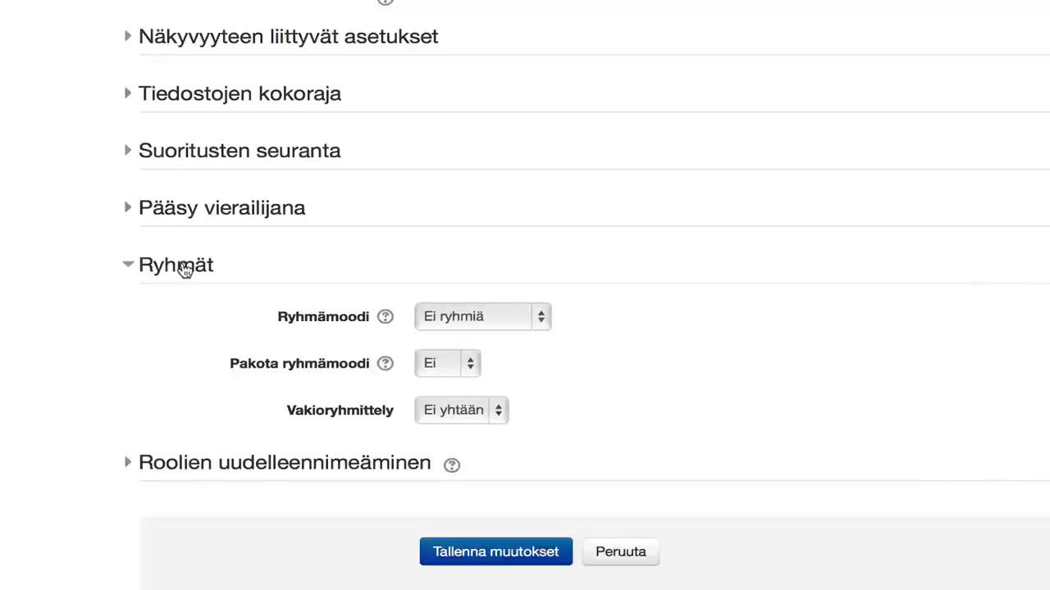
click(182, 265)
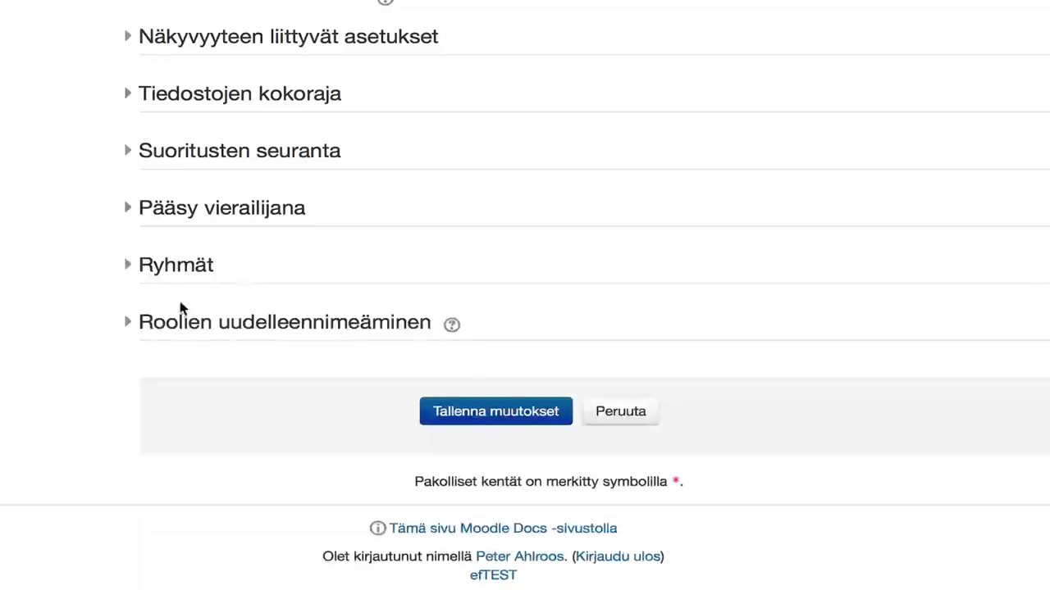
click(191, 326)
scroll(192, 332, down, 5)
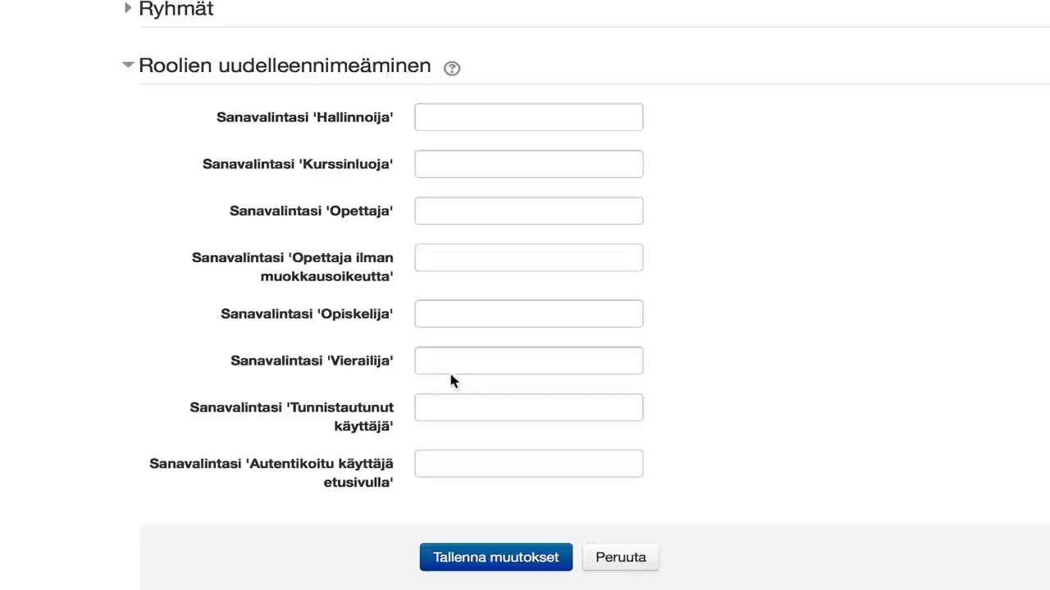
click(356, 67)
scroll(358, 68, up, 15)
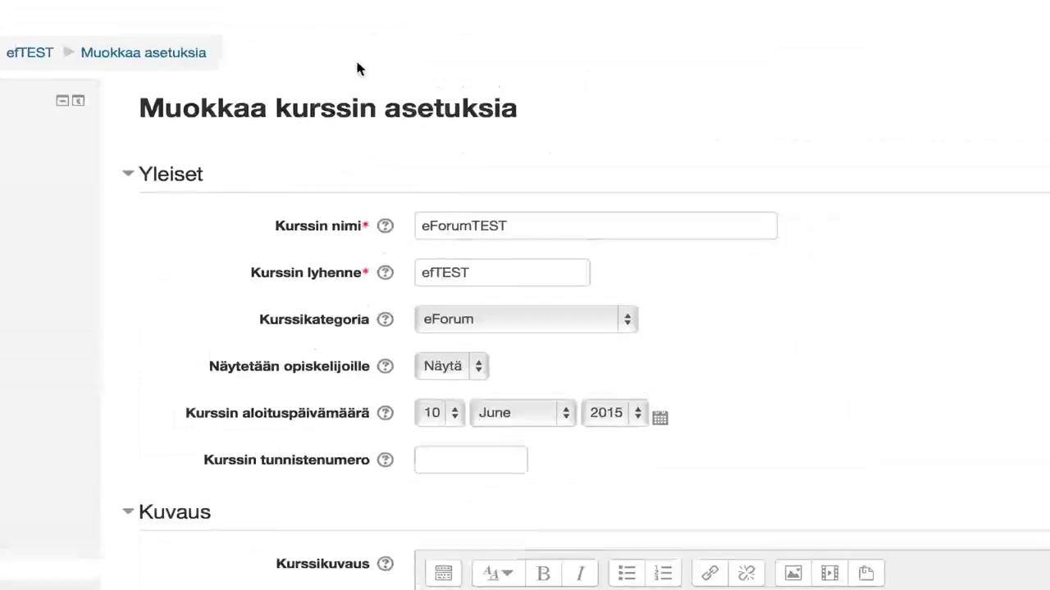